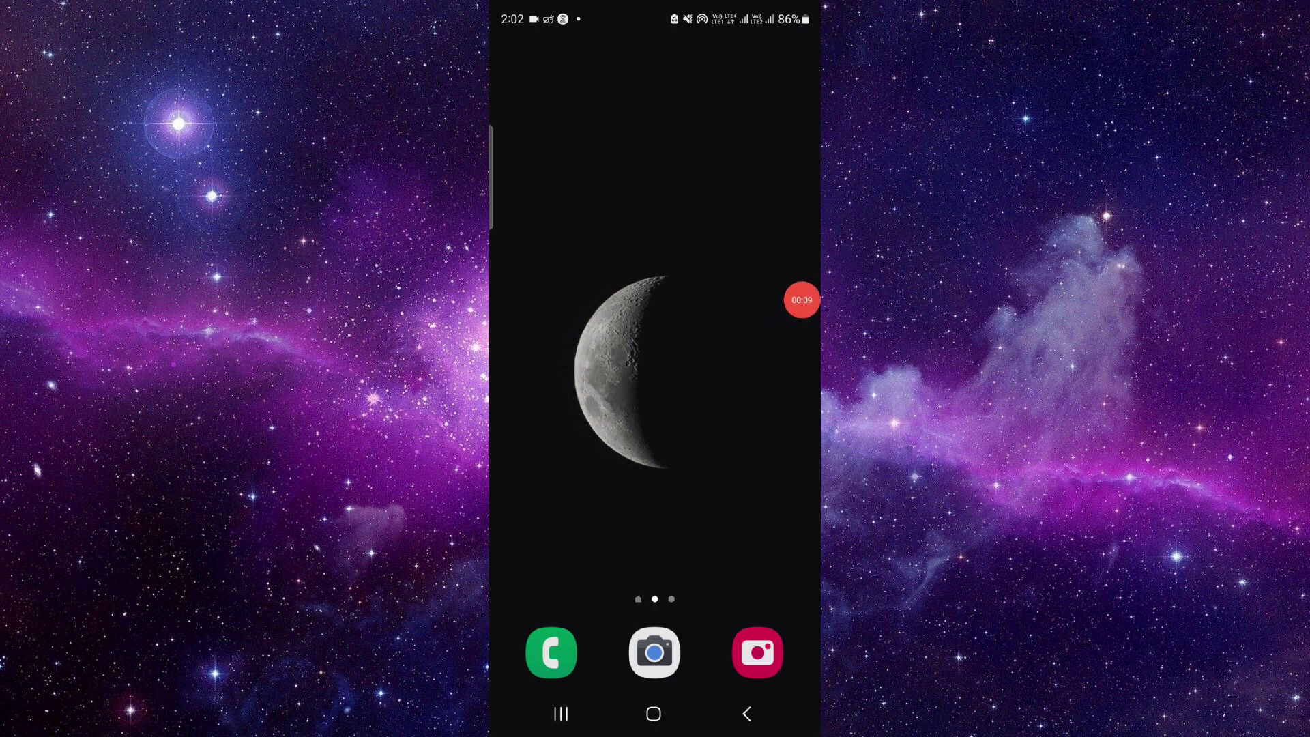
Step: Swipe up into the app drawer and move to the next page of apps, where Adobe Acrobat is
left_click_drag(655, 512, 656, 205)
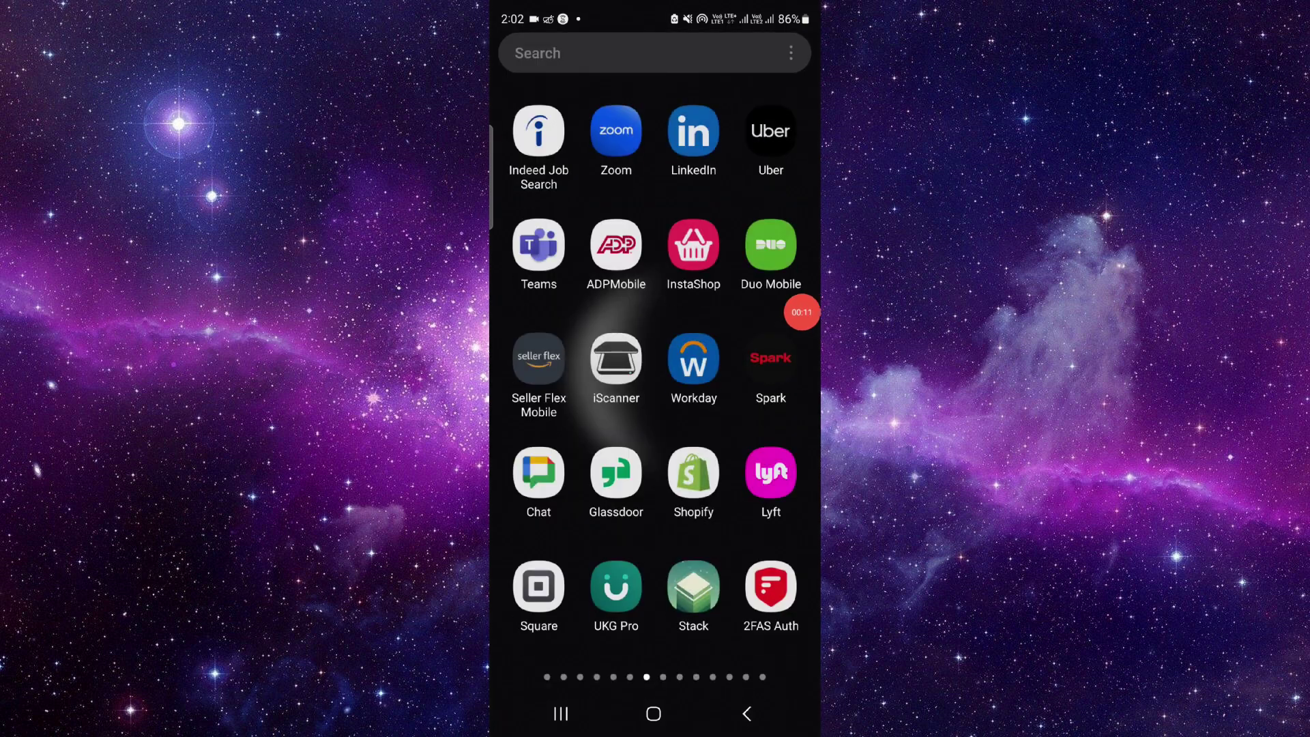
left_click_drag(737, 410, 552, 410)
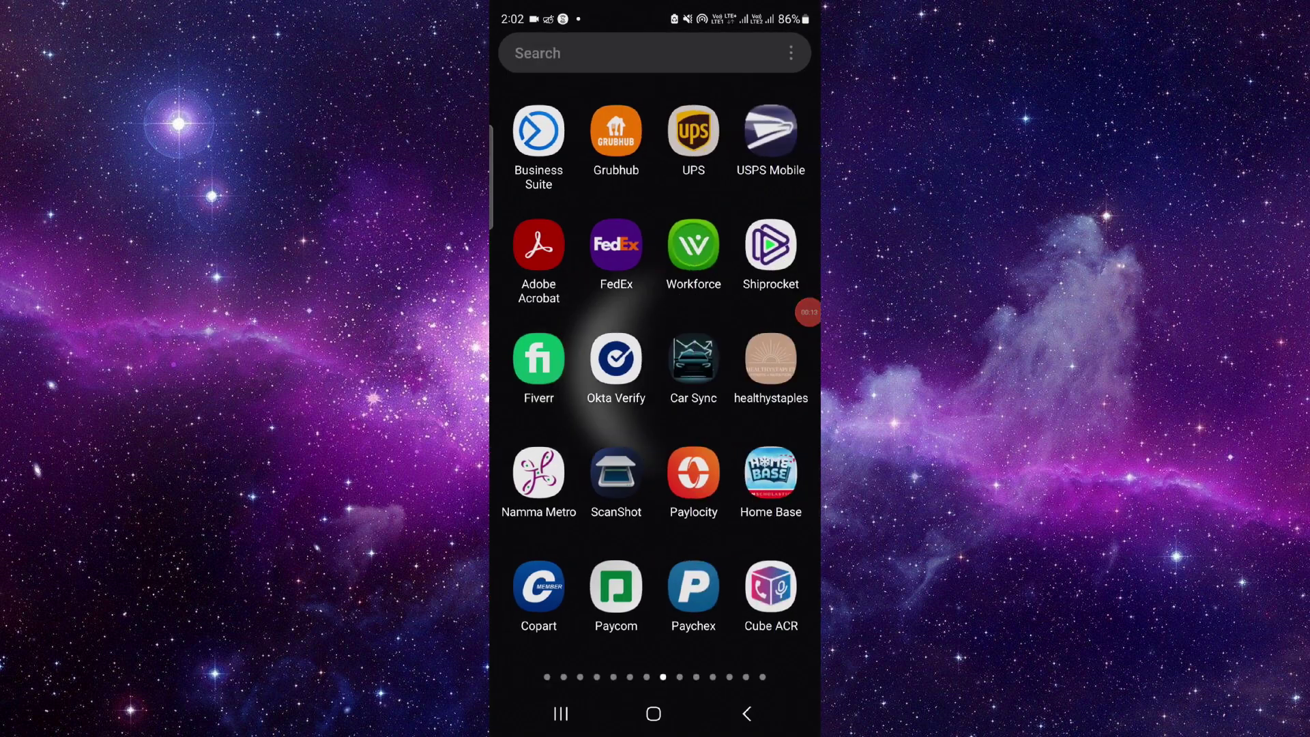
Step: Confirm Adobe Acrobat's storage shows 0 B data and cache, then open App details in store
left_click(539, 243)
left_click(711, 132)
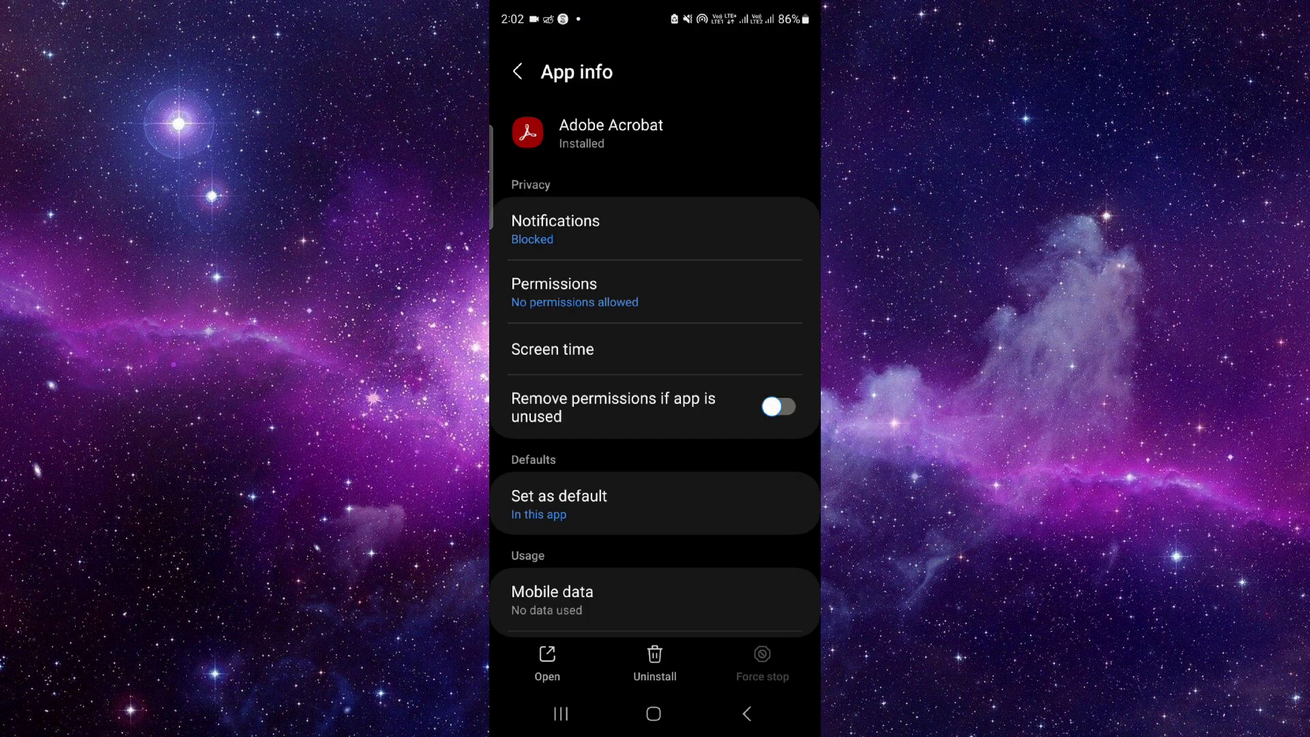
scroll(654, 410, "down", 5)
left_click(556, 427)
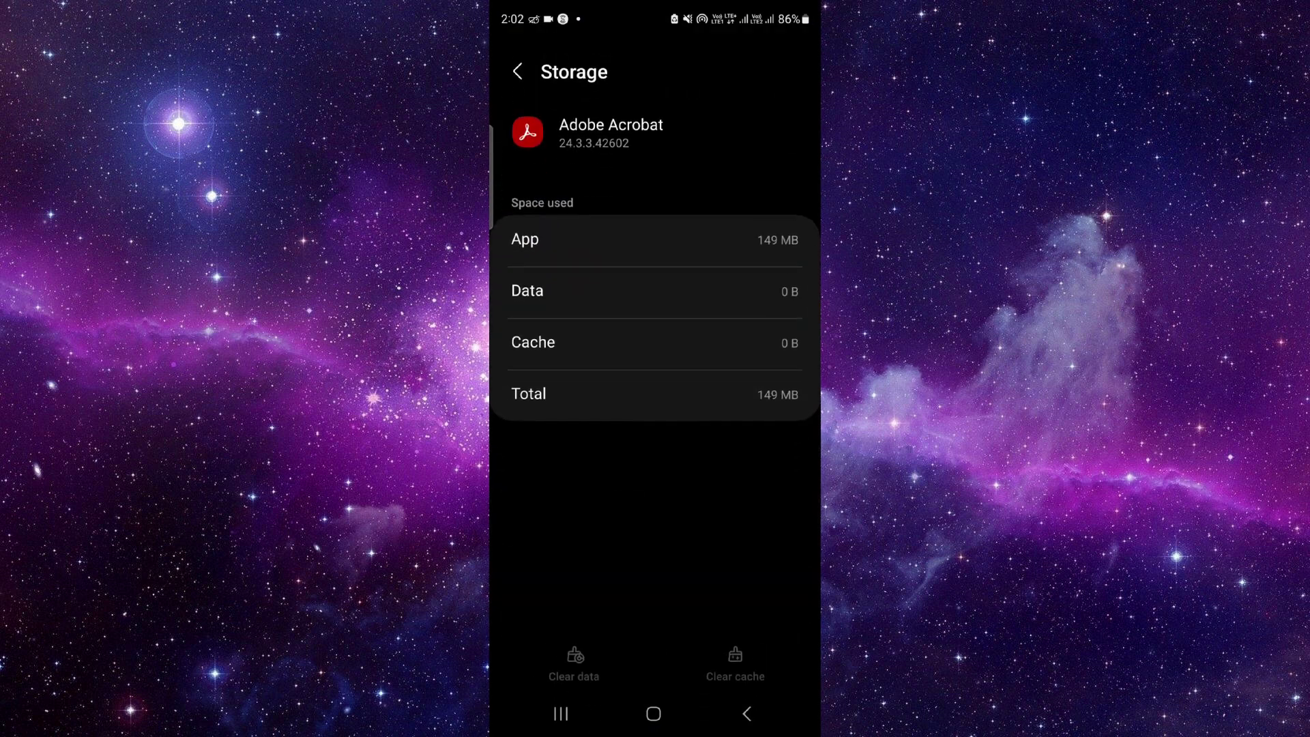
left_click(746, 713)
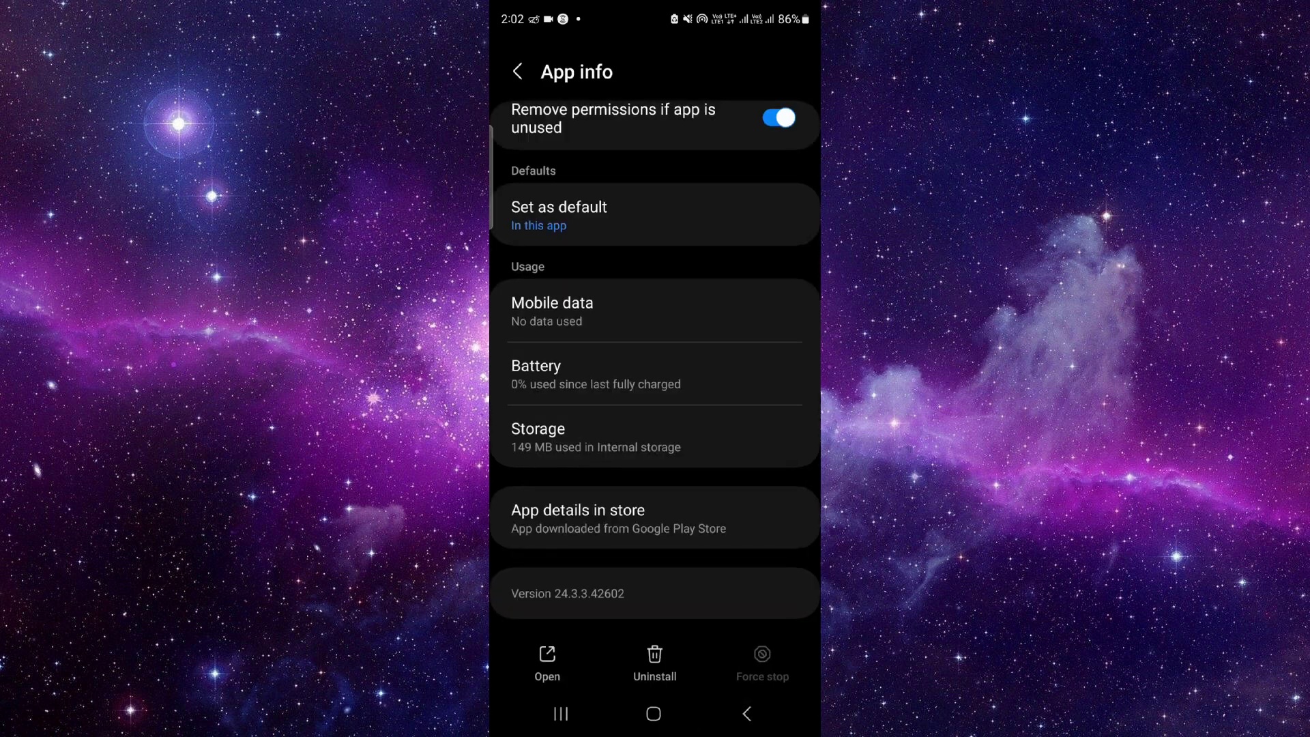
left_click(618, 518)
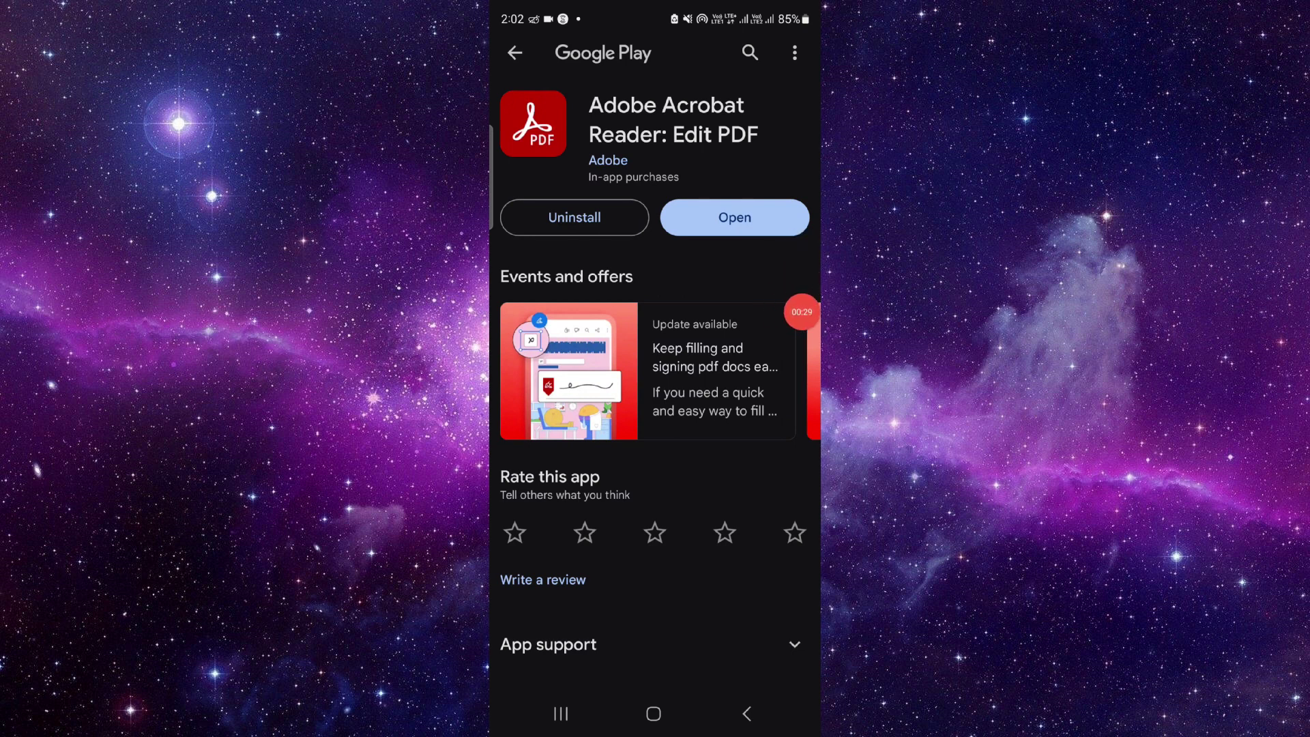
left_click(561, 714)
Step: Leave Recents for the moon-wallpaper home screen and tap its right side twice
left_click(654, 713)
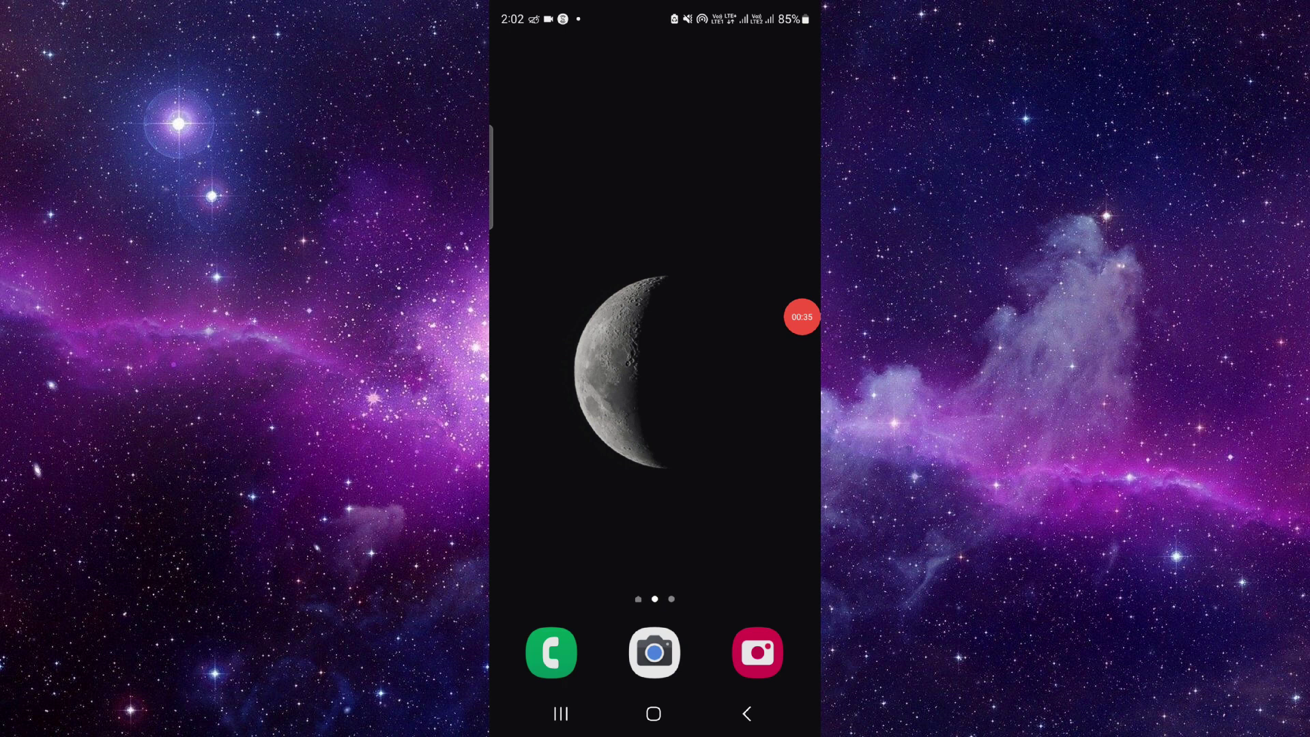
left_click(802, 324)
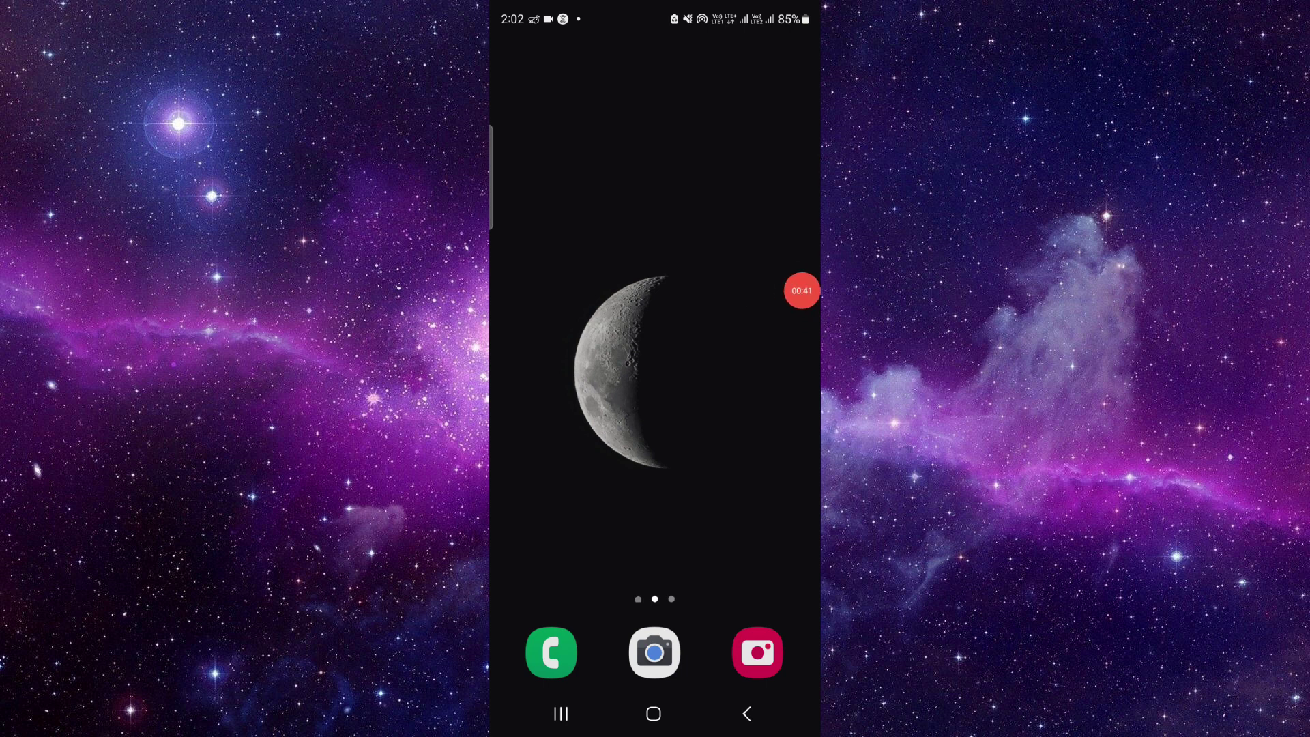
left_click(802, 339)
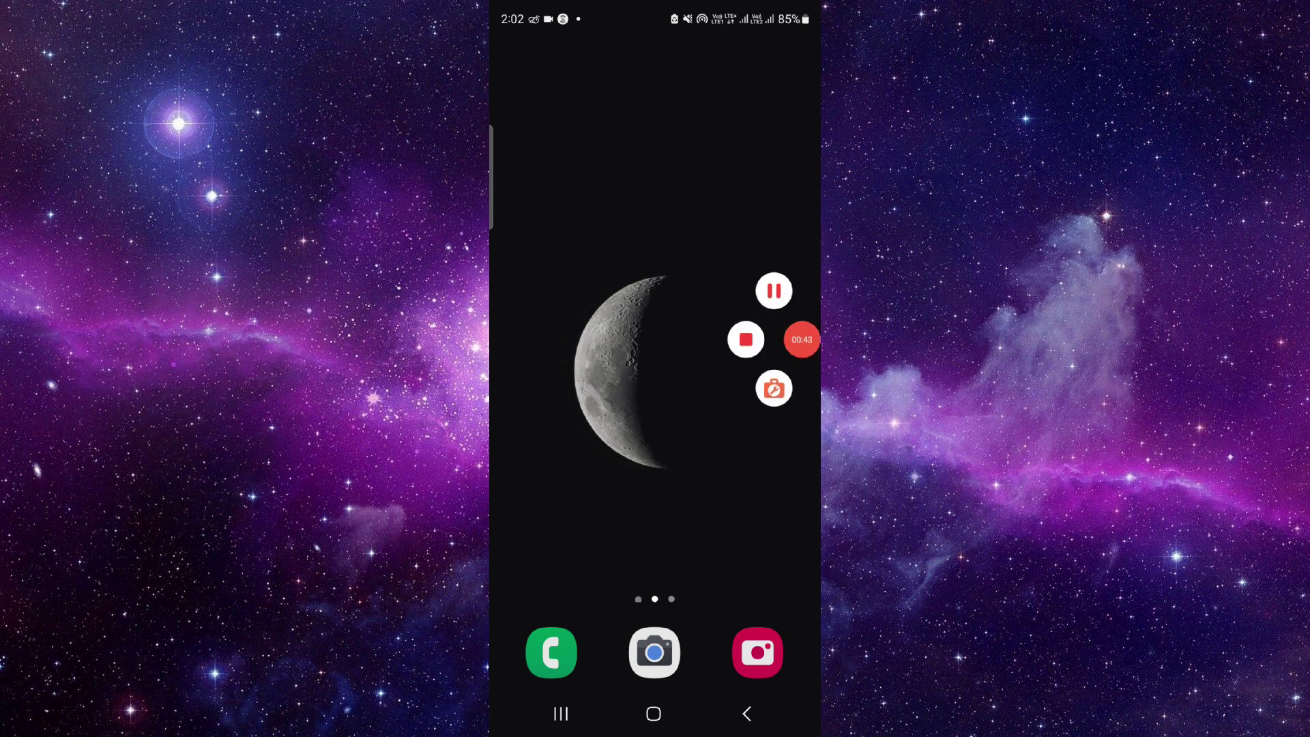